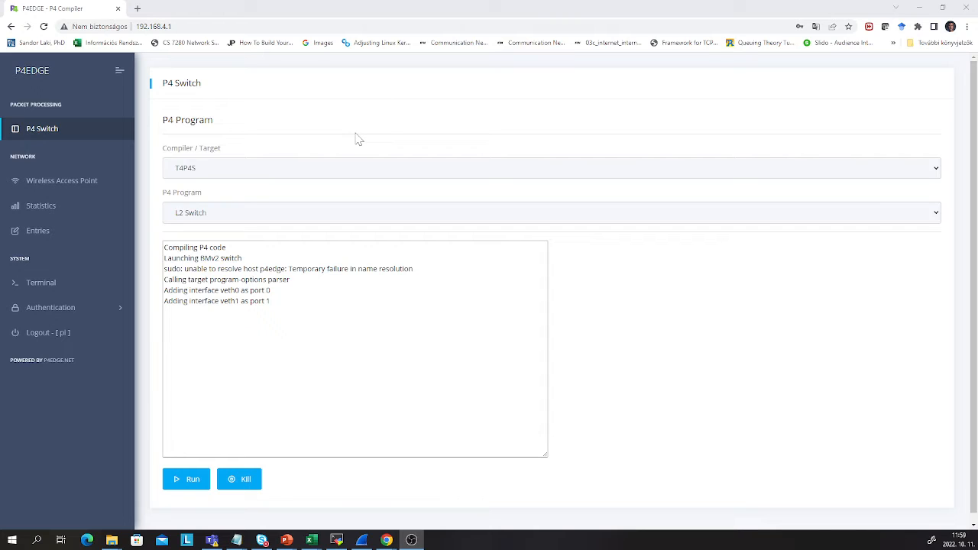
Look over the compiler target and P4 program lists, leaving T4P4S and L2 Switch selected
left_click(330, 176)
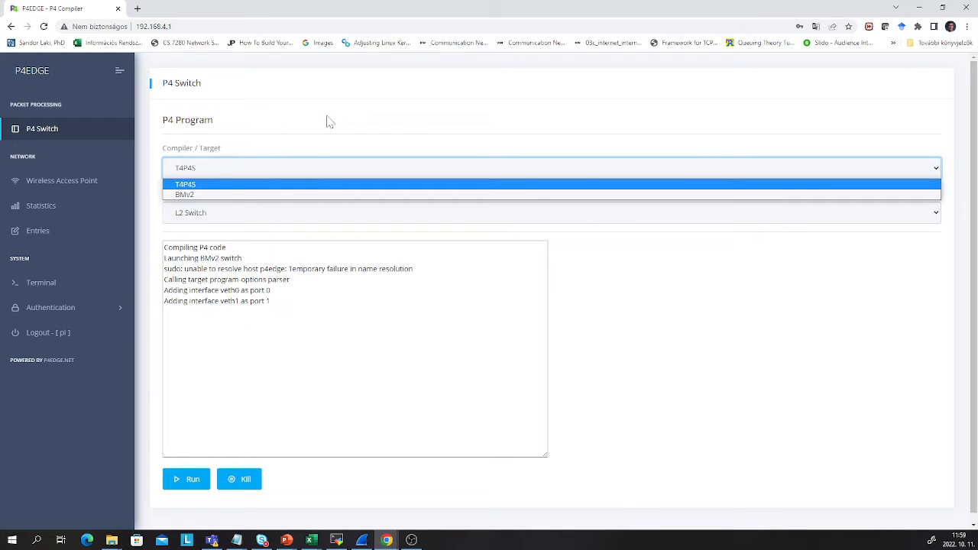
left_click(318, 138)
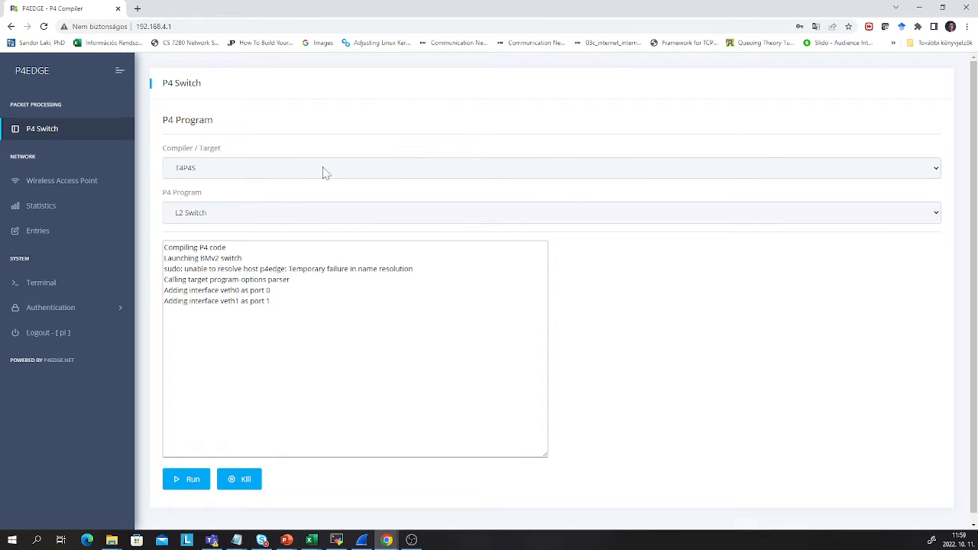
left_click(275, 216)
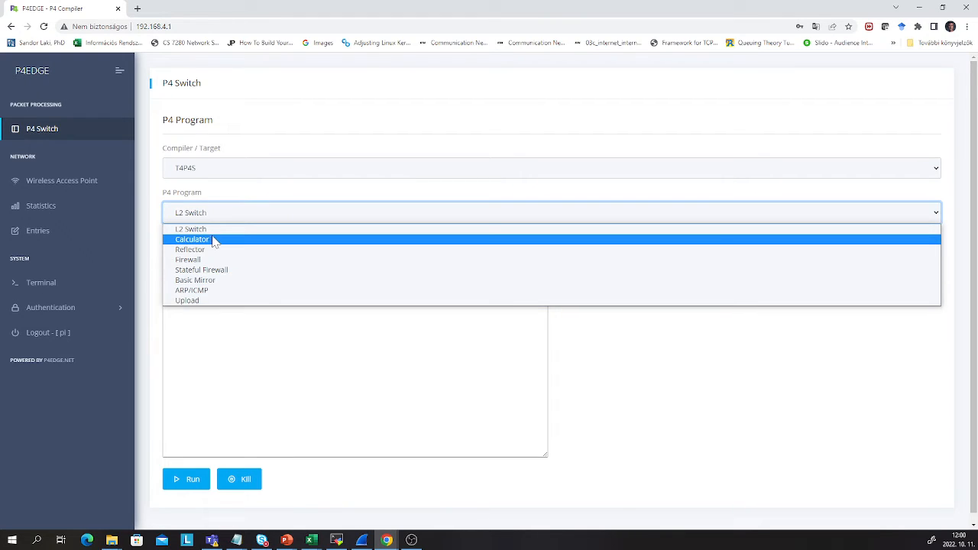
left_click(262, 233)
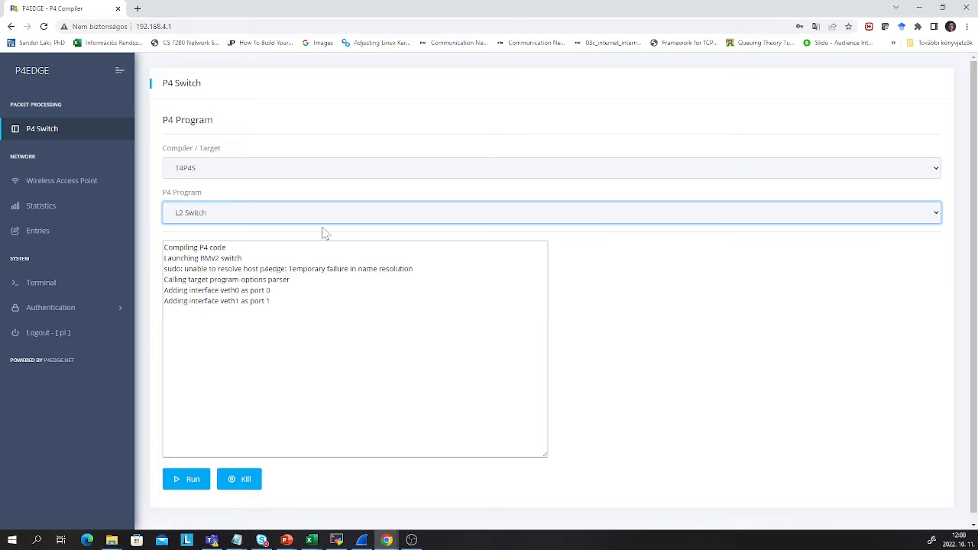
Switch the compiler target to BMv2 and run the L2 Switch program
left_click(252, 169)
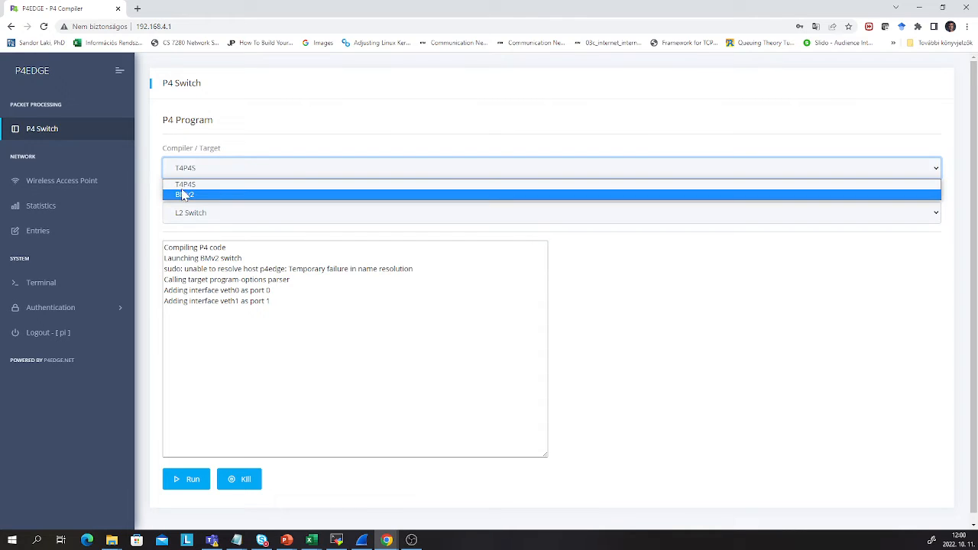
left_click(186, 196)
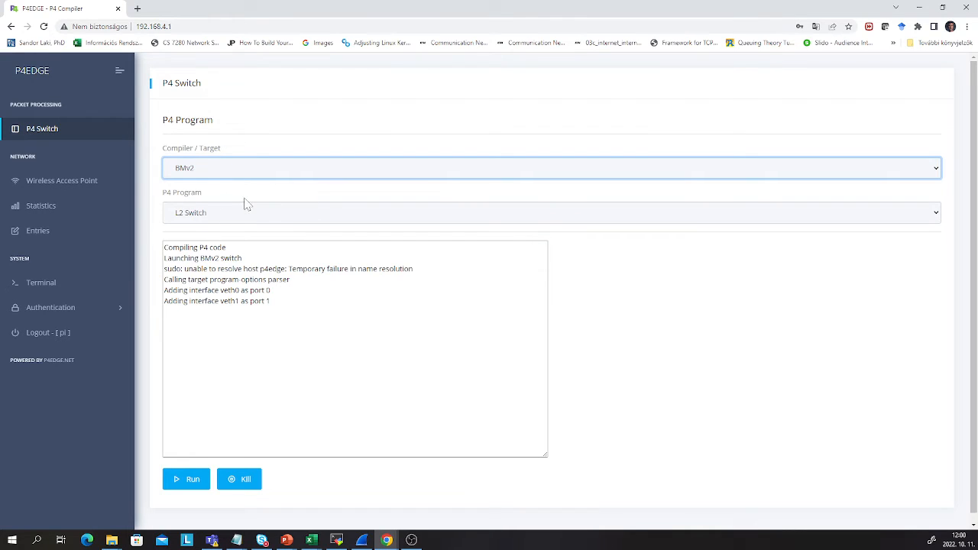
left_click(176, 480)
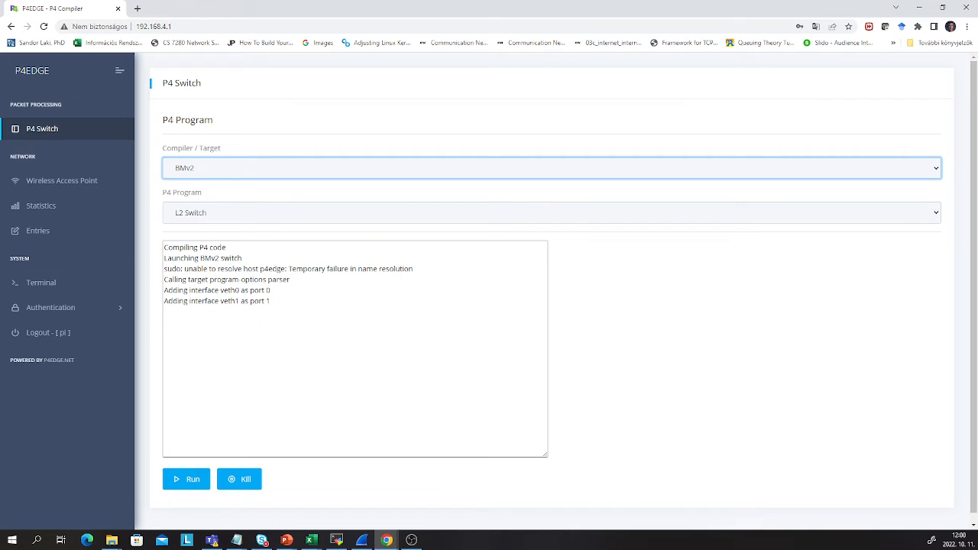
Run L2 Switch on BMv2, then switch to T4P4S and run the Calculator program
left_click(187, 487)
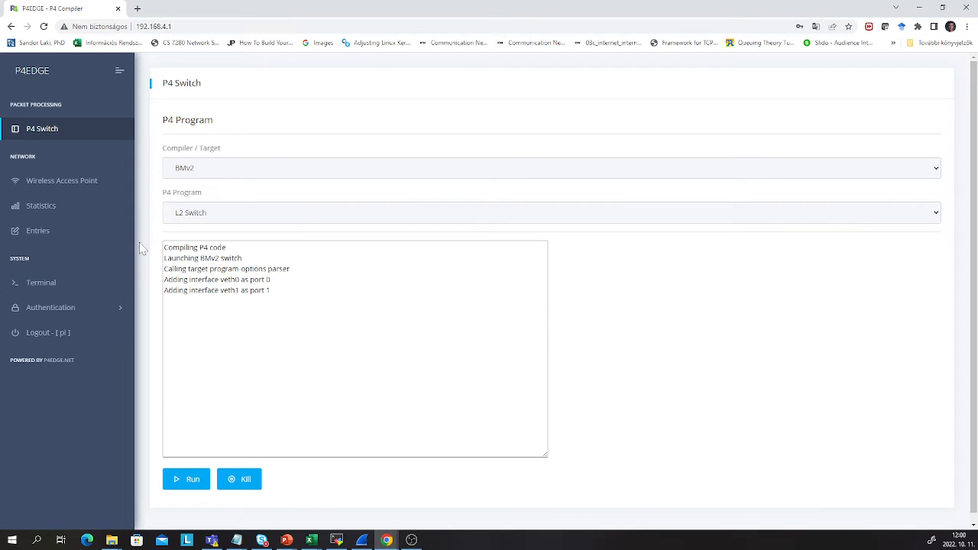
left_click(222, 172)
left_click(218, 185)
left_click(216, 217)
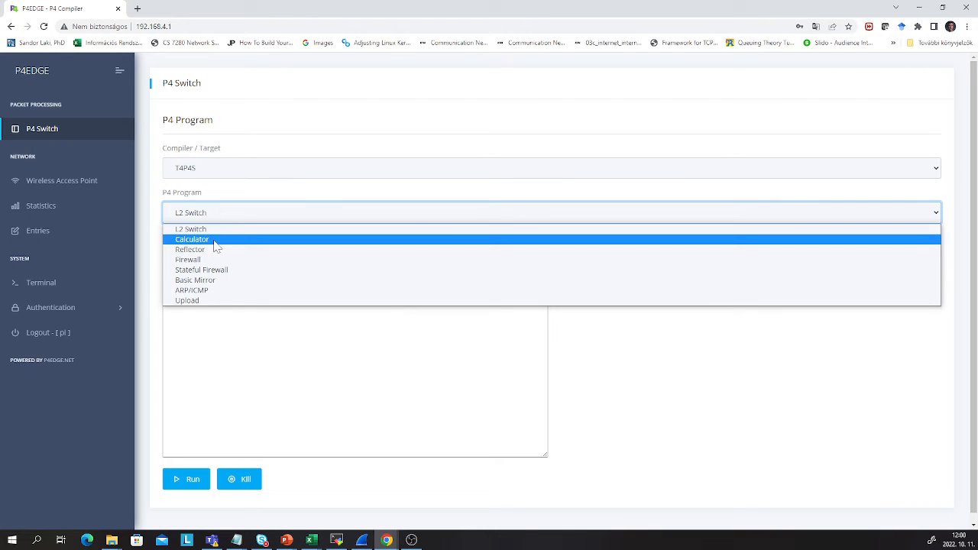
left_click(221, 241)
left_click(186, 485)
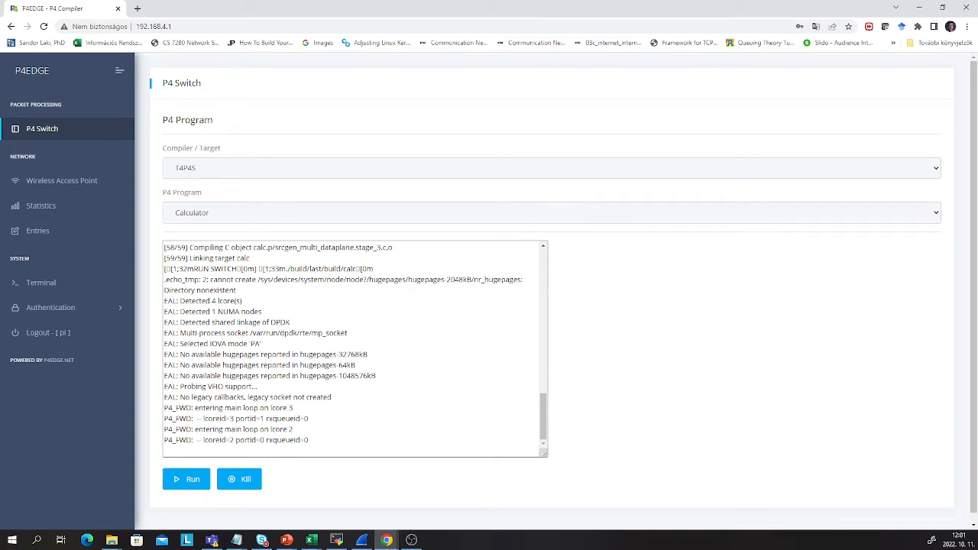
Run L2 Switch on BMv2 again, then open the Wireless Access Point settings page
left_click(219, 176)
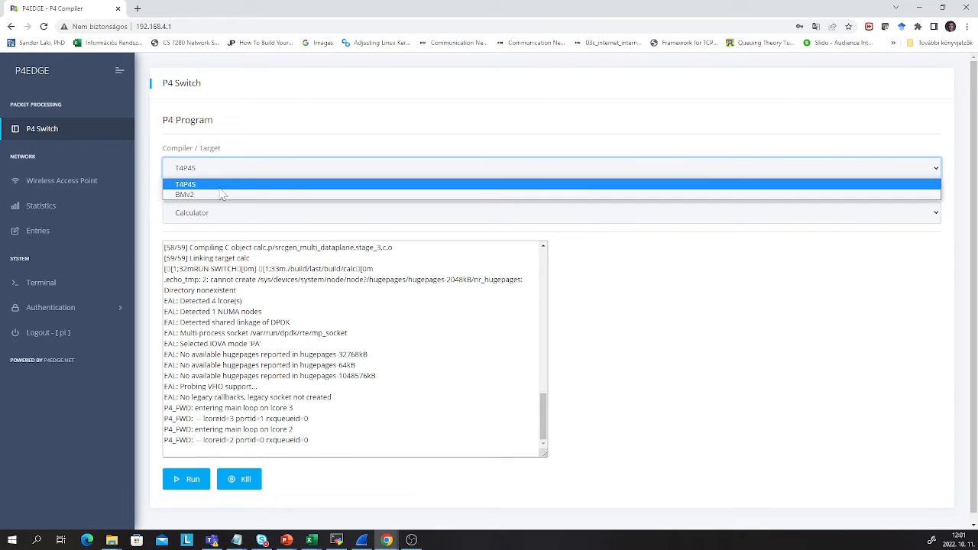
left_click(217, 195)
left_click(217, 217)
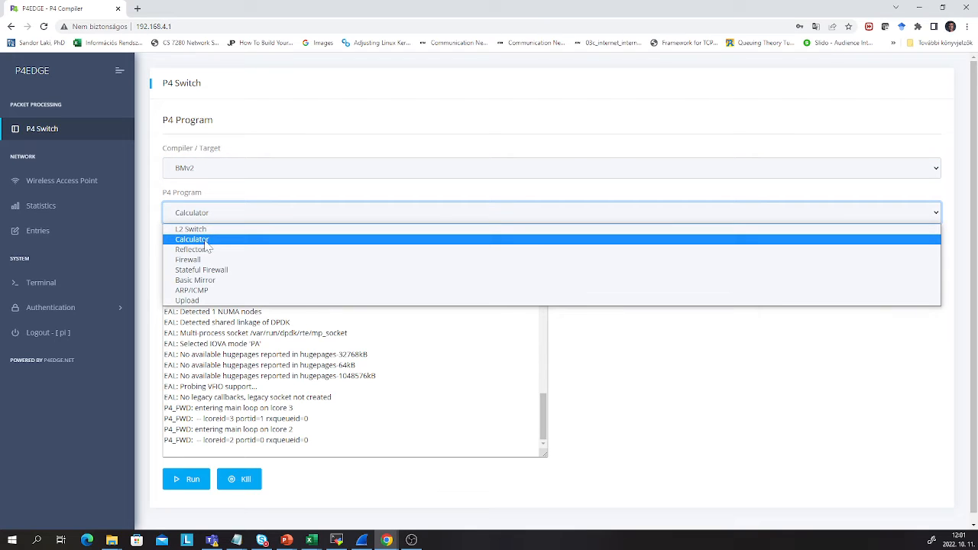
left_click(210, 230)
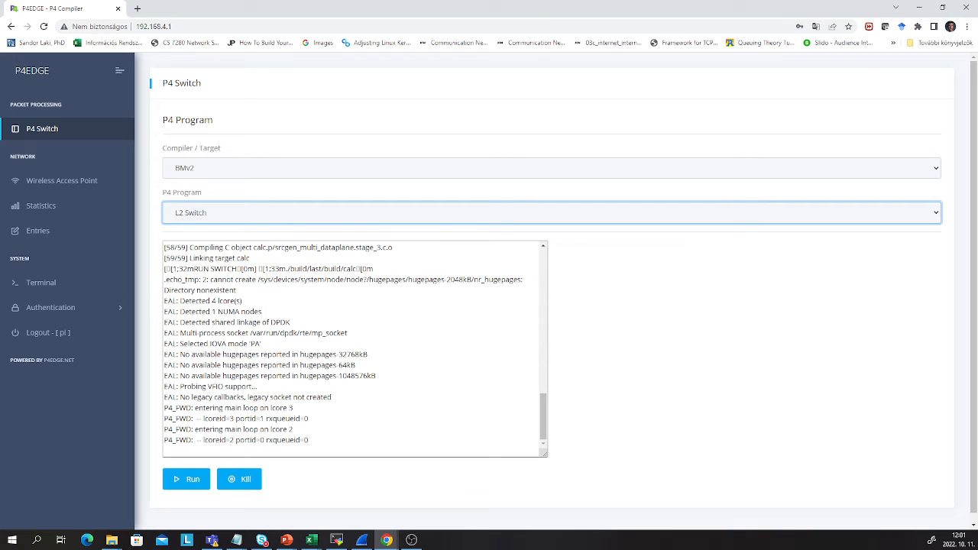
left_click(194, 480)
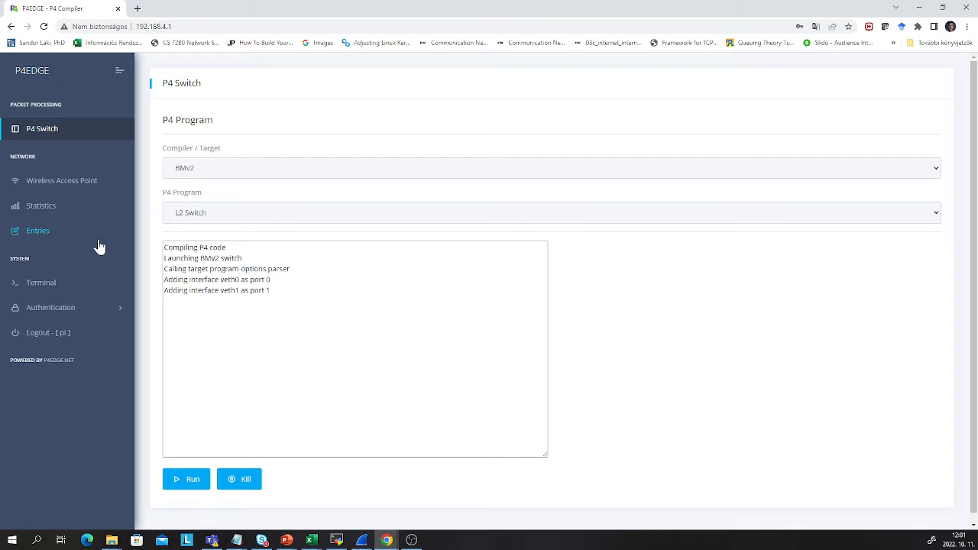
left_click(74, 185)
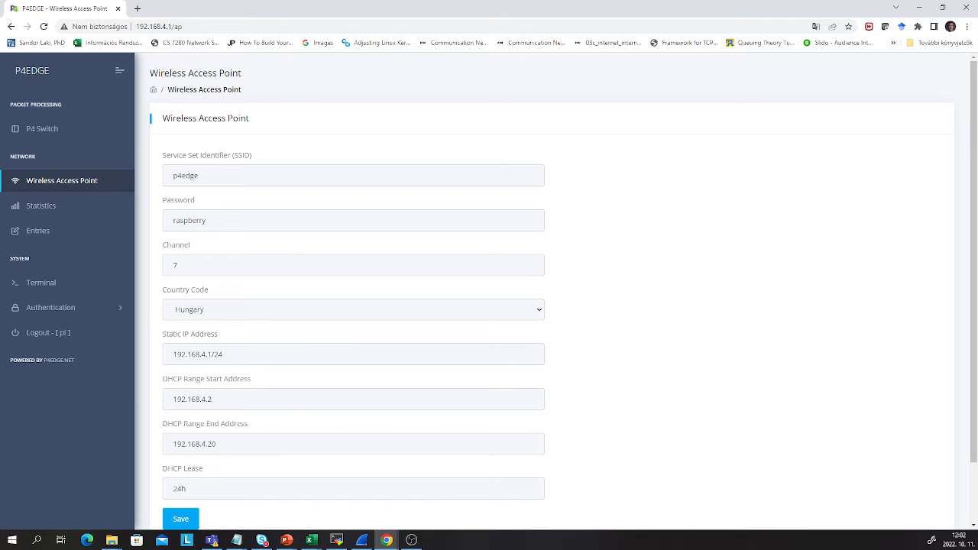
Scroll through the access point fields: SSID p4edge, channel 7, static IP 192.168.4.1/24, 24h lease
scroll(688, 323, "down", 2)
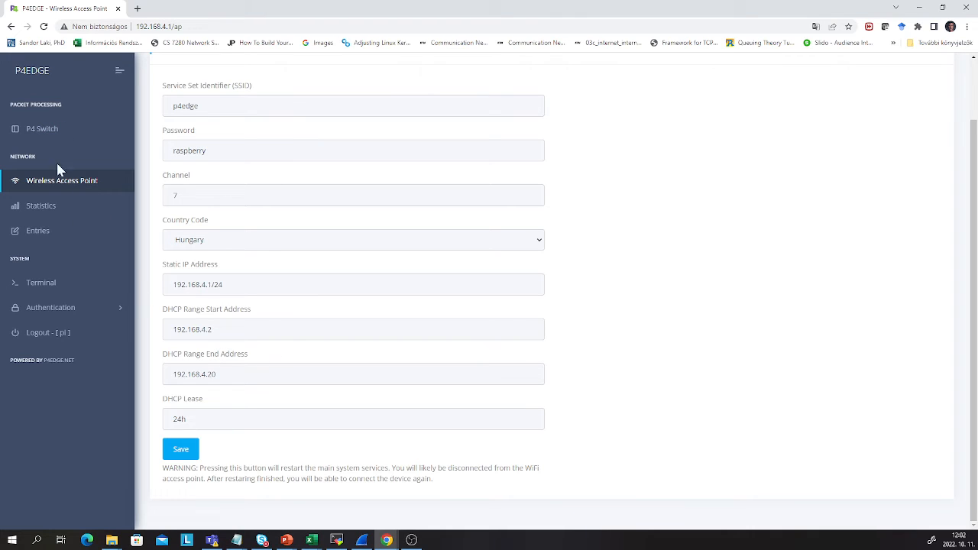
Browse the Statistics charts for CPU temperature, RAM, bandwidth, CPU and disk, then open Entries
left_click(47, 218)
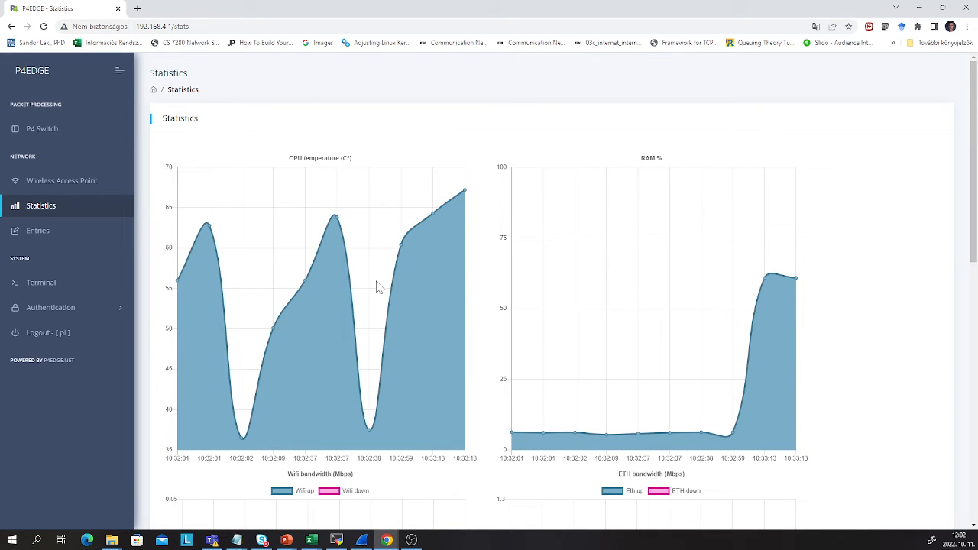
scroll(693, 175, "down", 3)
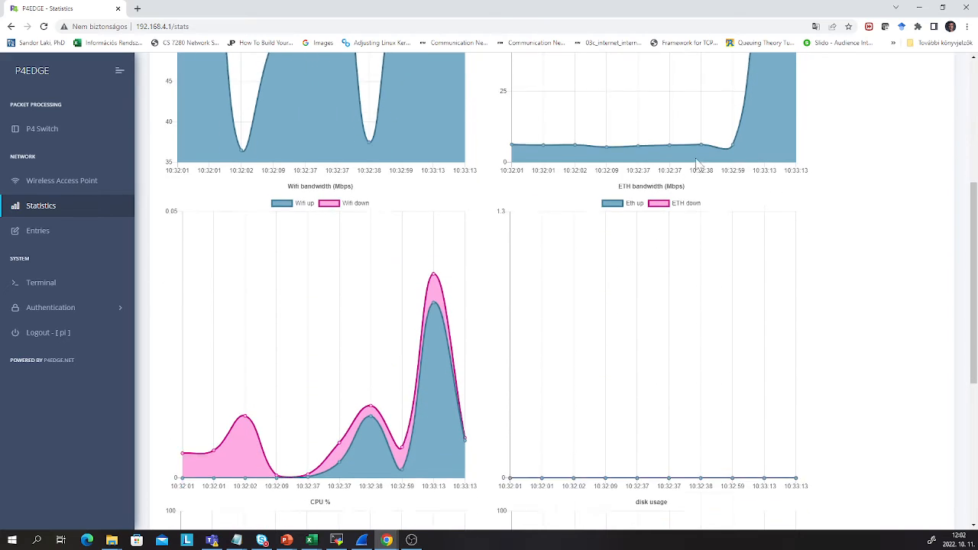
scroll(323, 197, "up", 4)
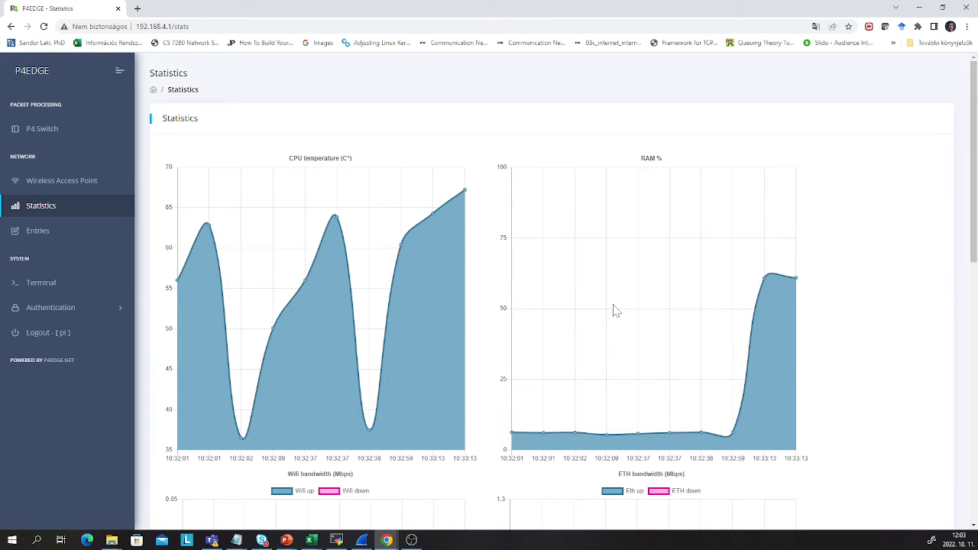
scroll(607, 282, "down", 5)
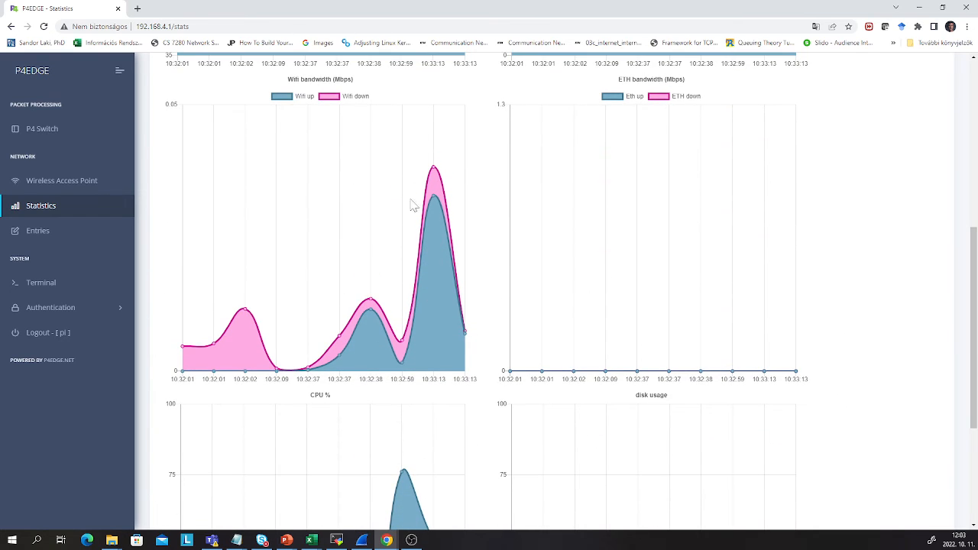
scroll(390, 252, "down", 1)
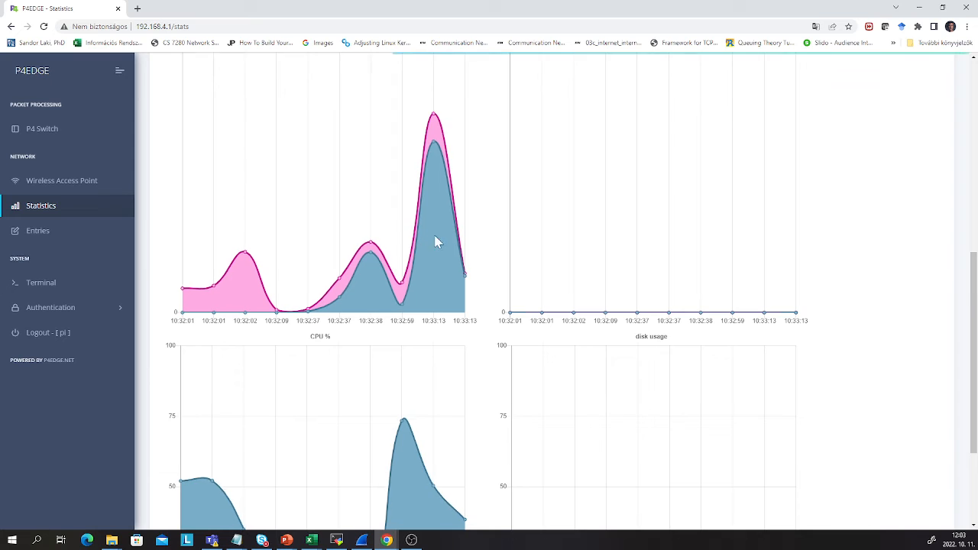
scroll(636, 237, "down", 2)
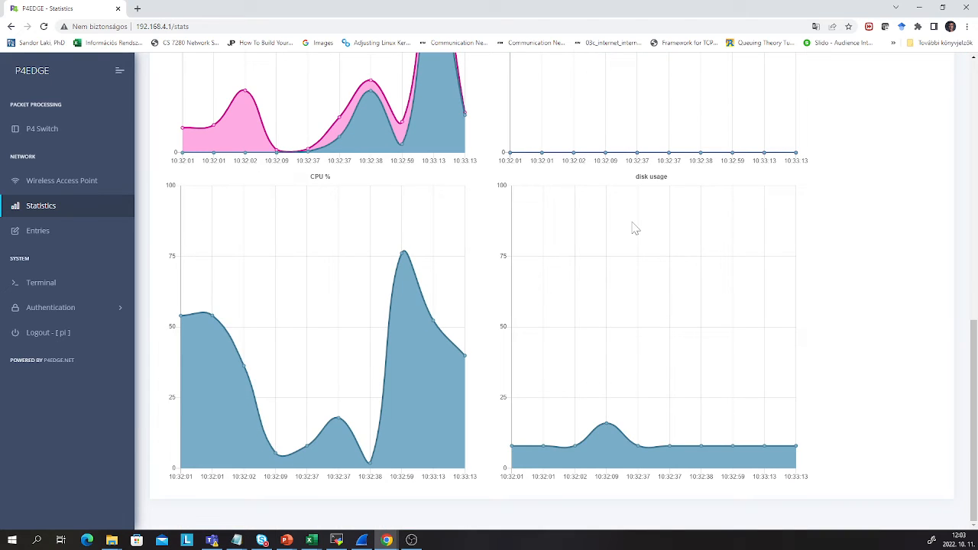
scroll(633, 228, "up", 4)
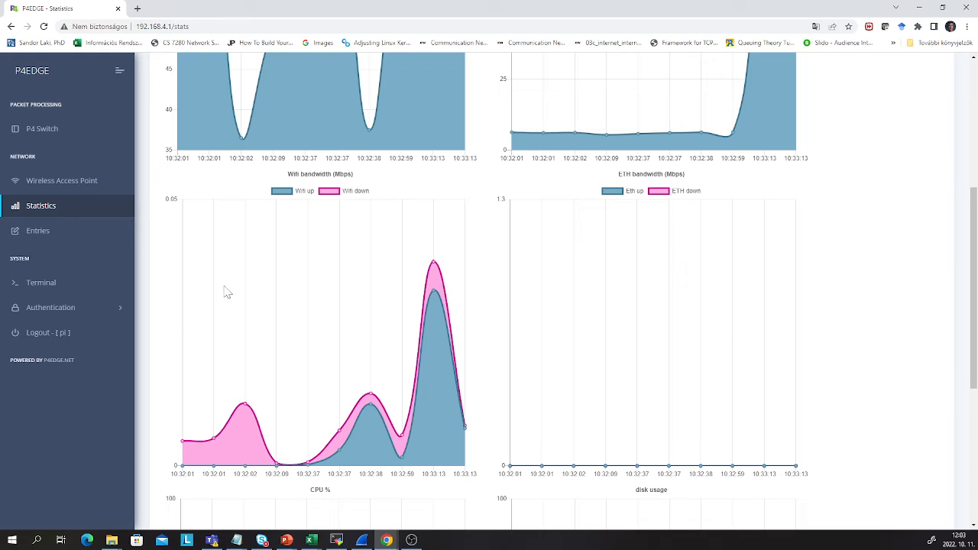
scroll(444, 193, "up", 4)
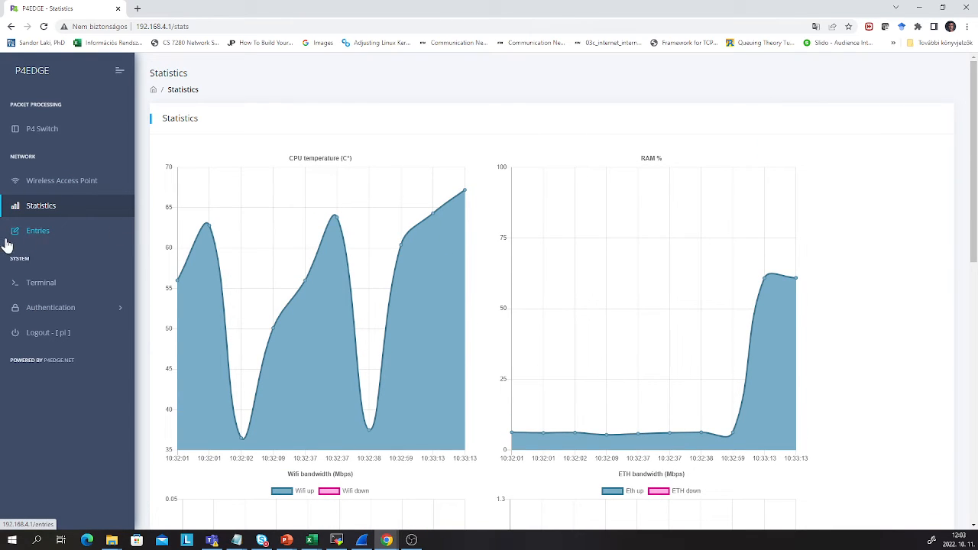
left_click(29, 231)
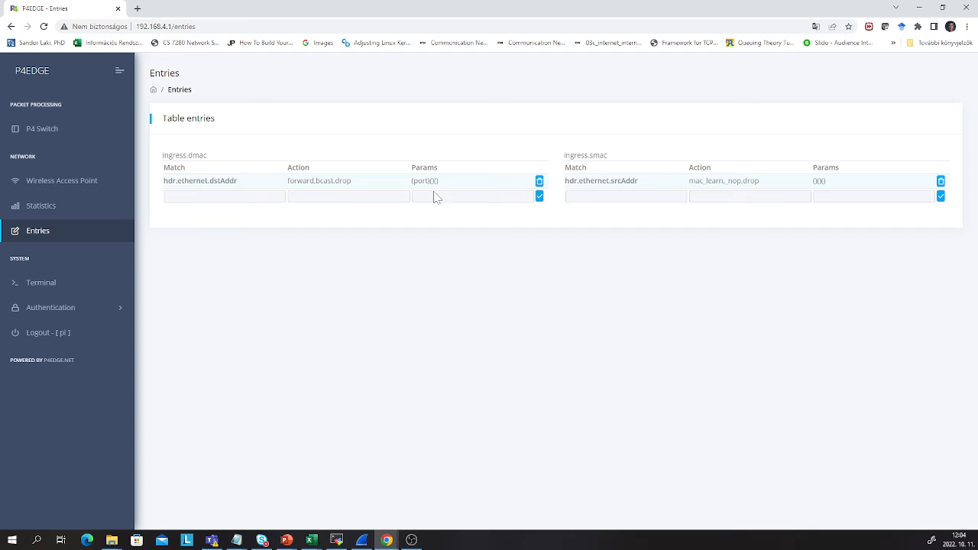
Add ingress.dmac entry 0xaabbcc112233 with action forward and parameter 1, then delete it
left_click(230, 197)
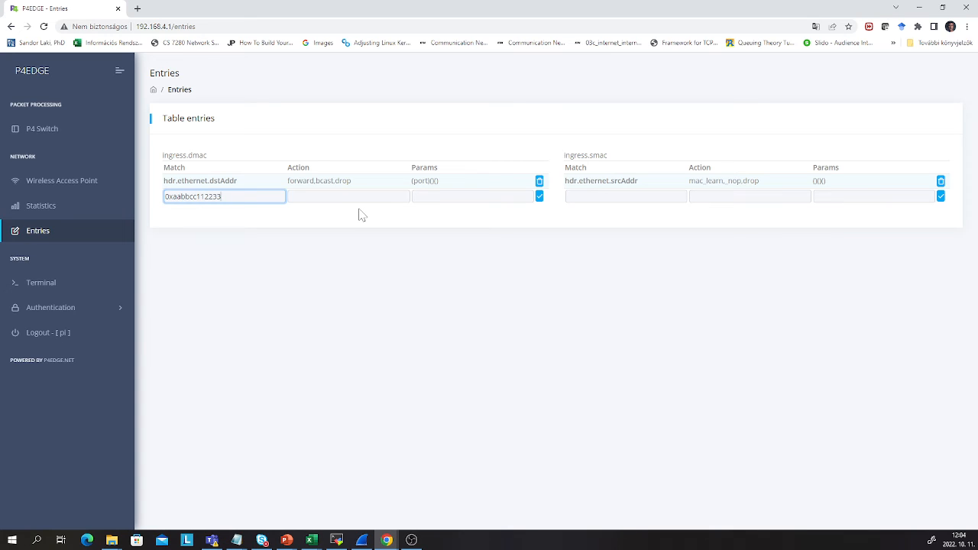
left_click(349, 196)
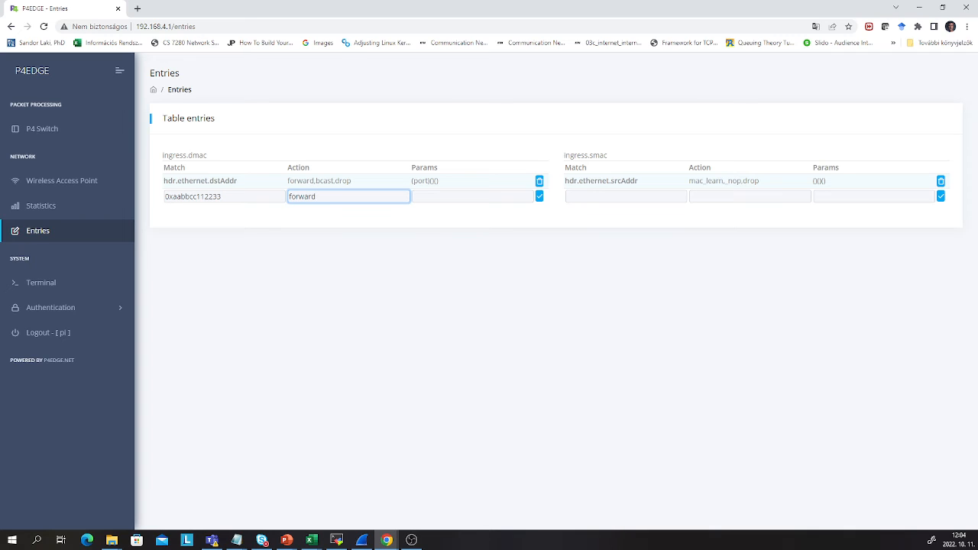
key("Tab")
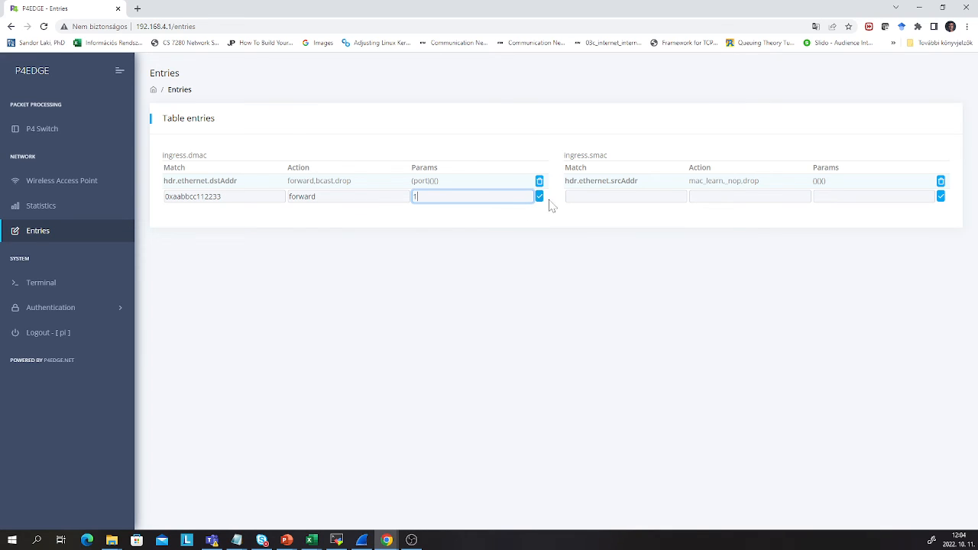
left_click(539, 197)
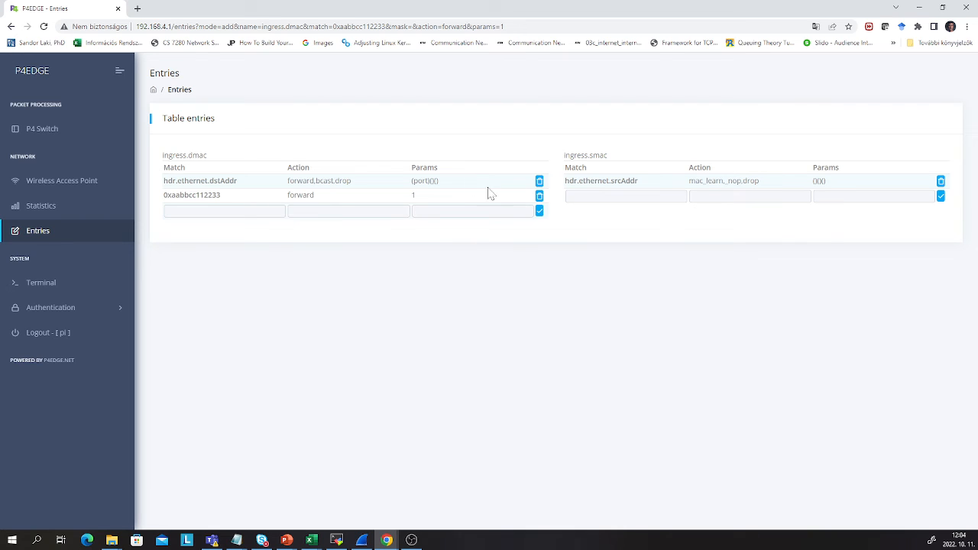
left_click(540, 198)
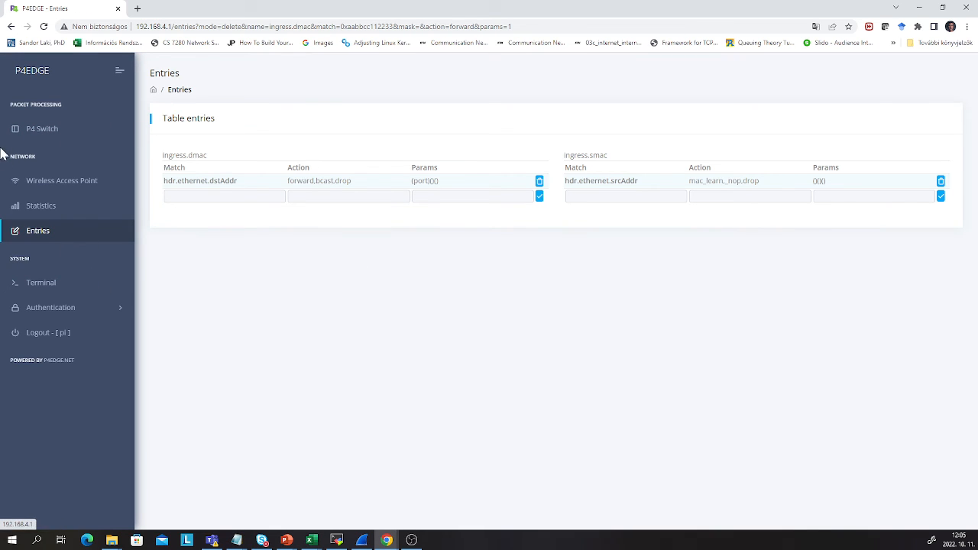
Open the web terminal from the sidebar
left_click(39, 284)
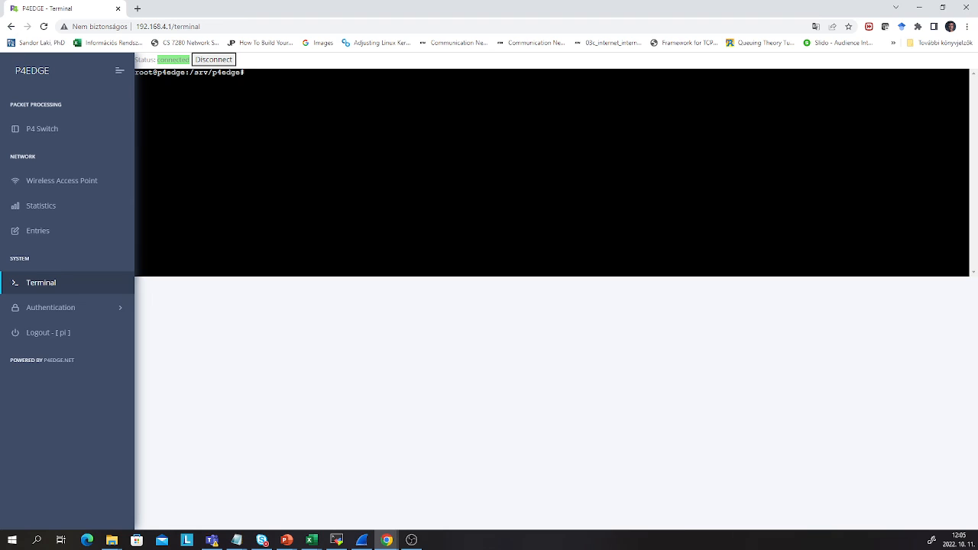
Run ifconfig in the terminal, then open the Change Password form under Authentication
type("ifconfig")
key("Return")
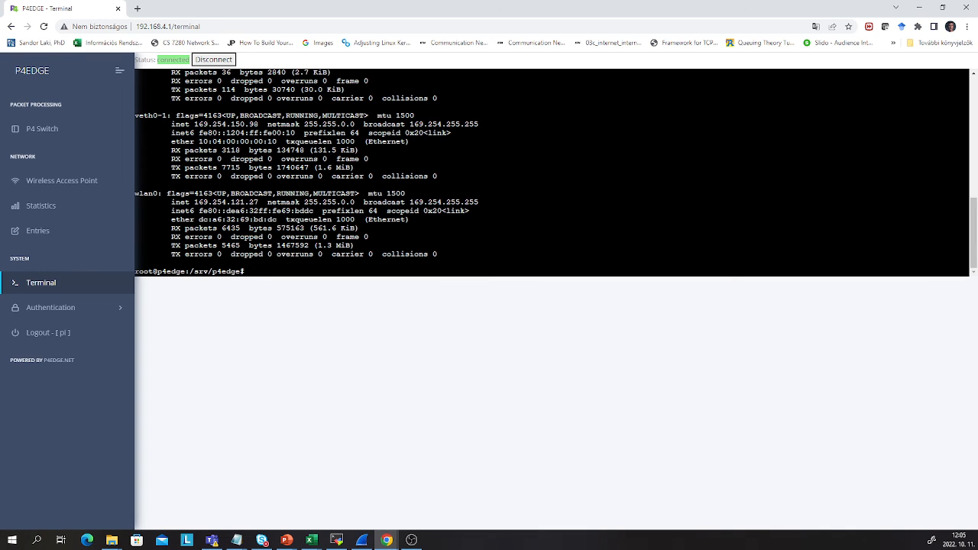
left_click(44, 310)
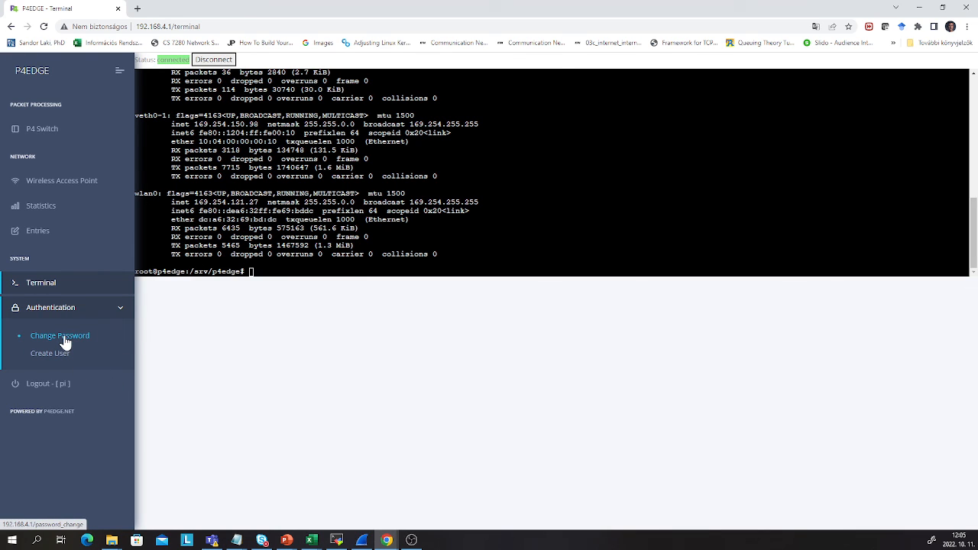
left_click(112, 356)
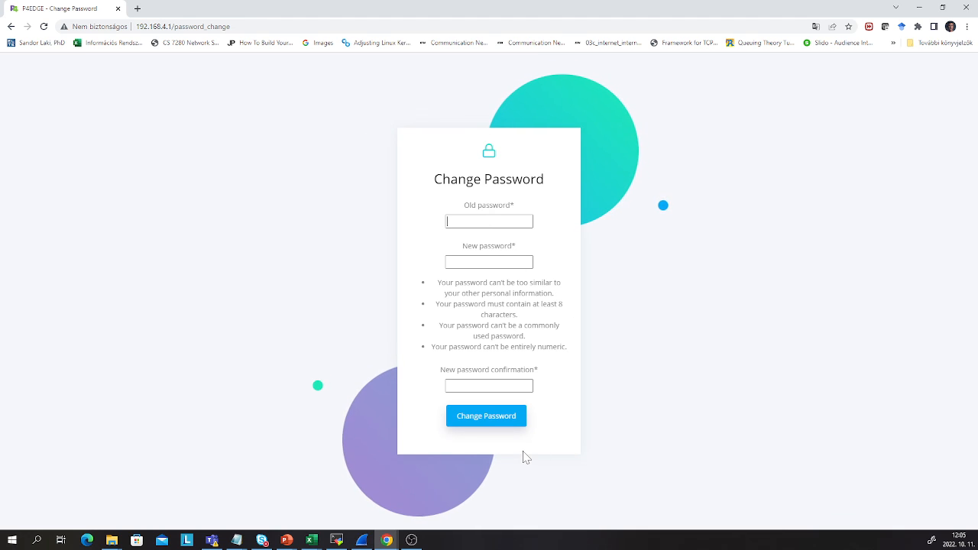
Submit a new password, see it rejected as too common, and go back to the terminal
left_click(480, 221)
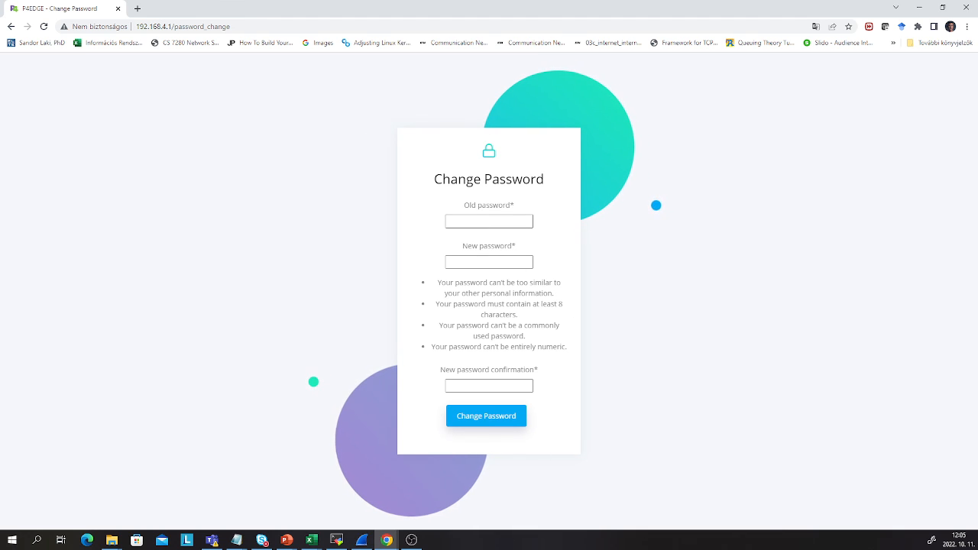
type("p4ed")
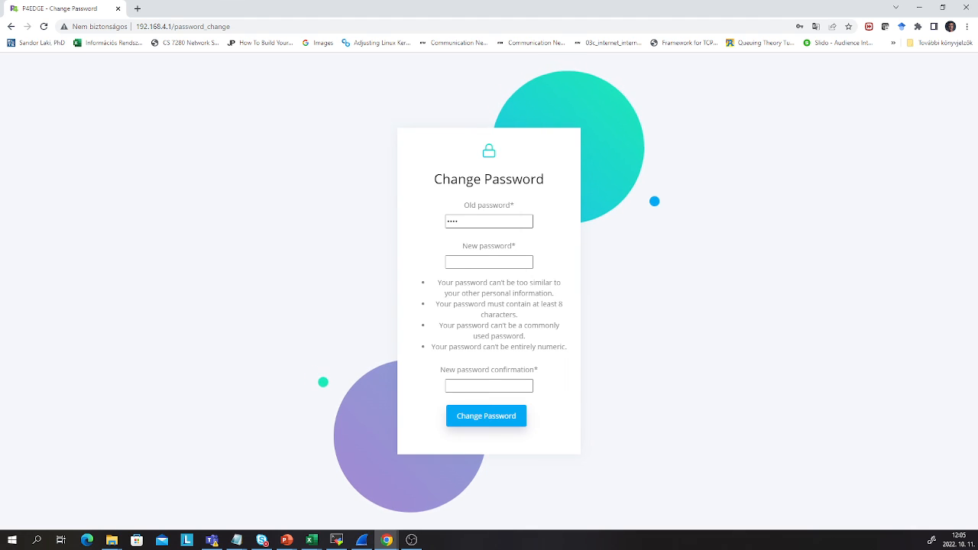
type("ge123")
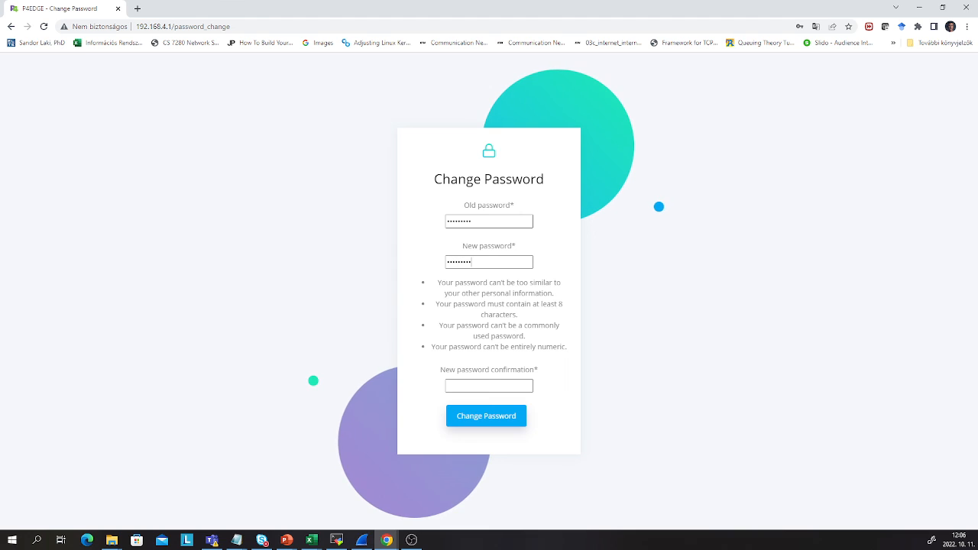
type("p4edge123")
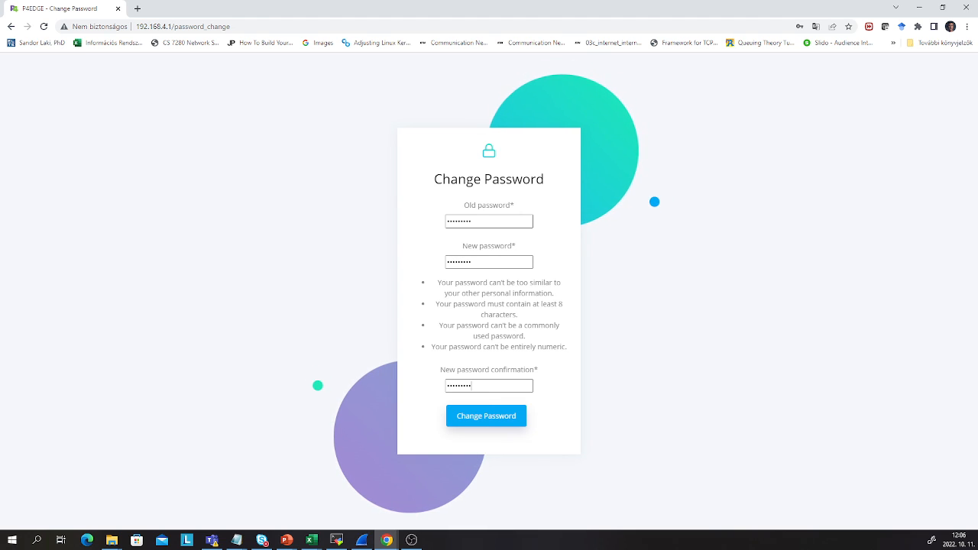
left_click(500, 423)
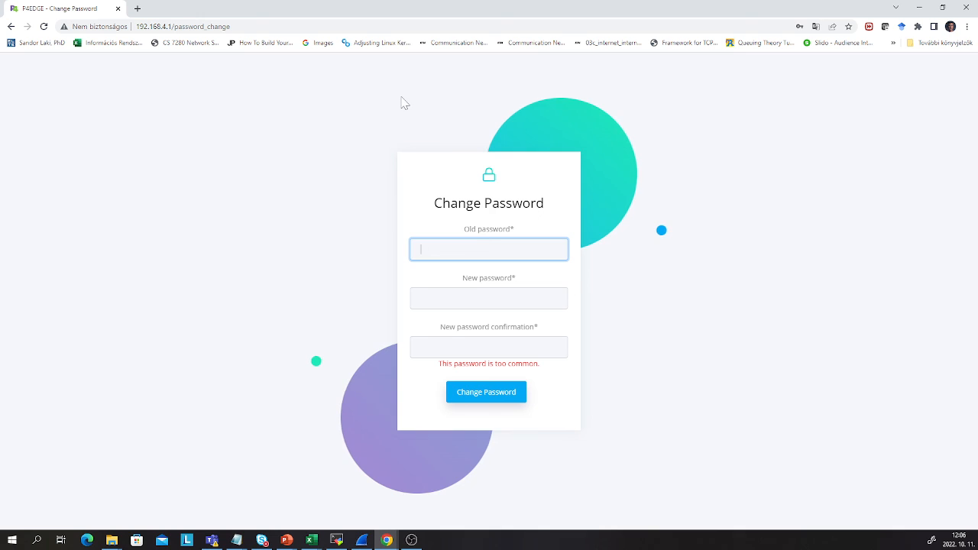
left_click(11, 26)
left_click(11, 27)
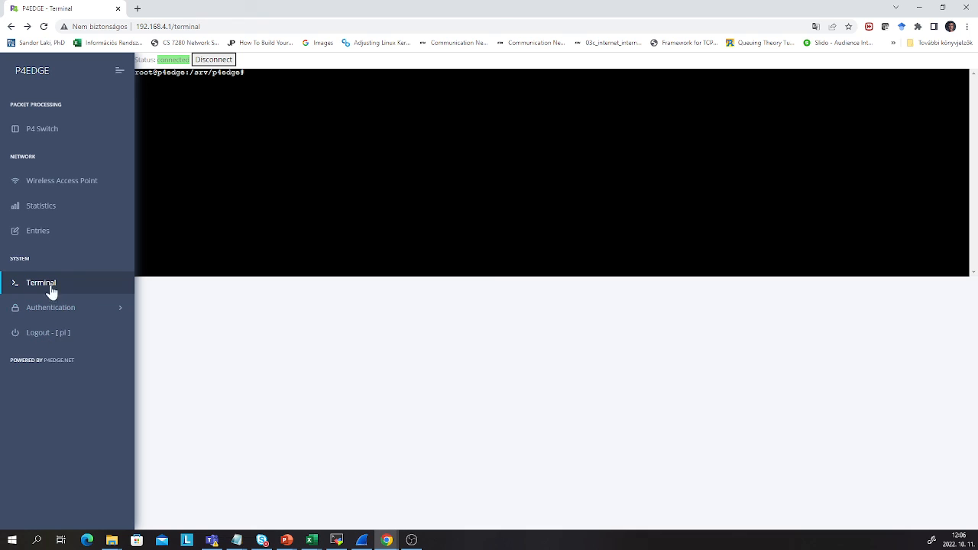
Log out of P4EDGE to reach the Login page
left_click(64, 339)
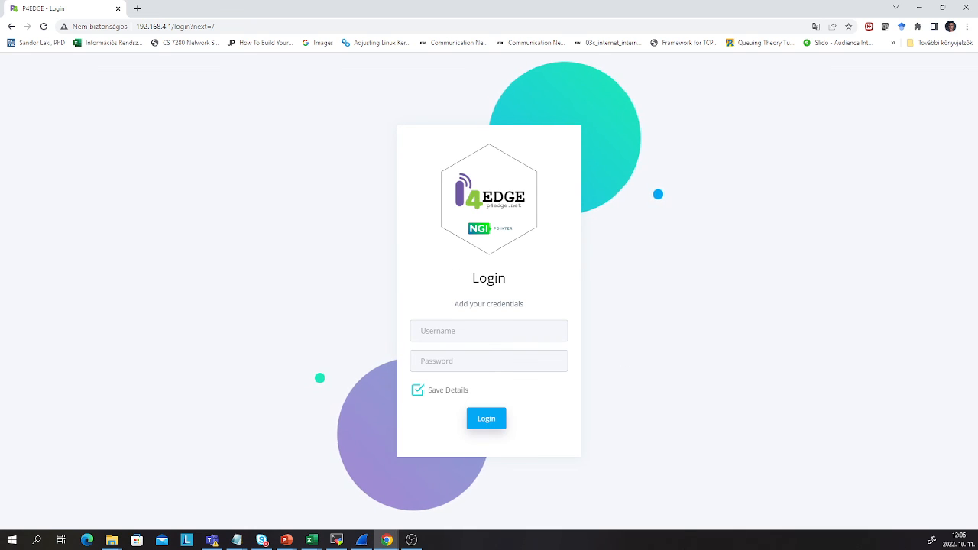